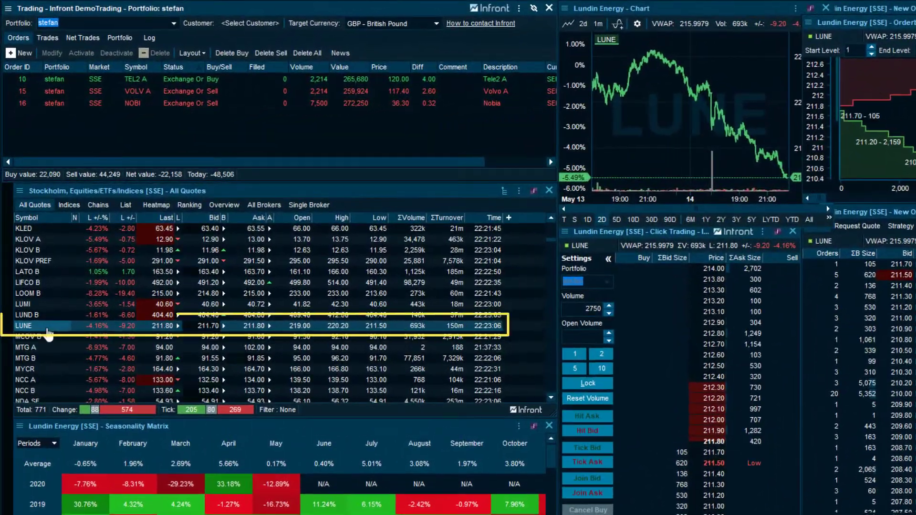
Open the Click Trading window for LUNE from the Stockholm quotes list
{"action": "right_click", "coordinate": [48, 326]}
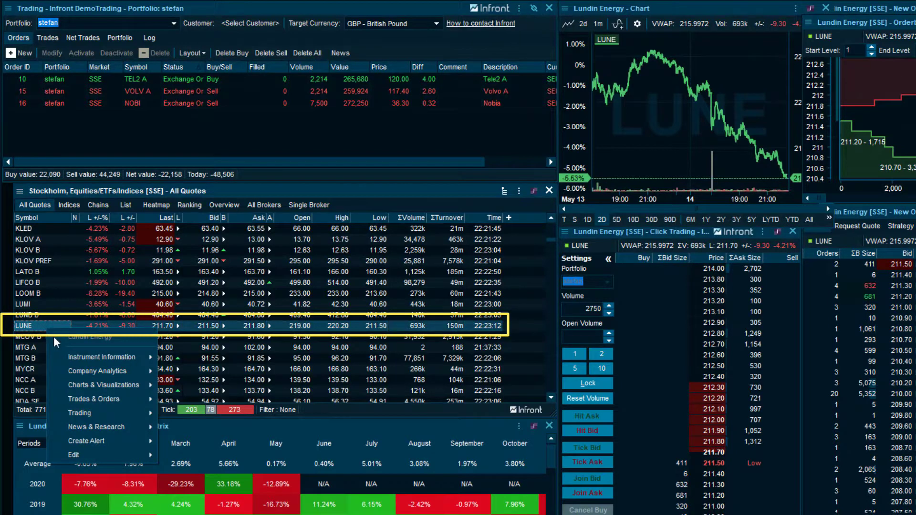
{"action": "mouse_move", "coordinate": [103, 414]}
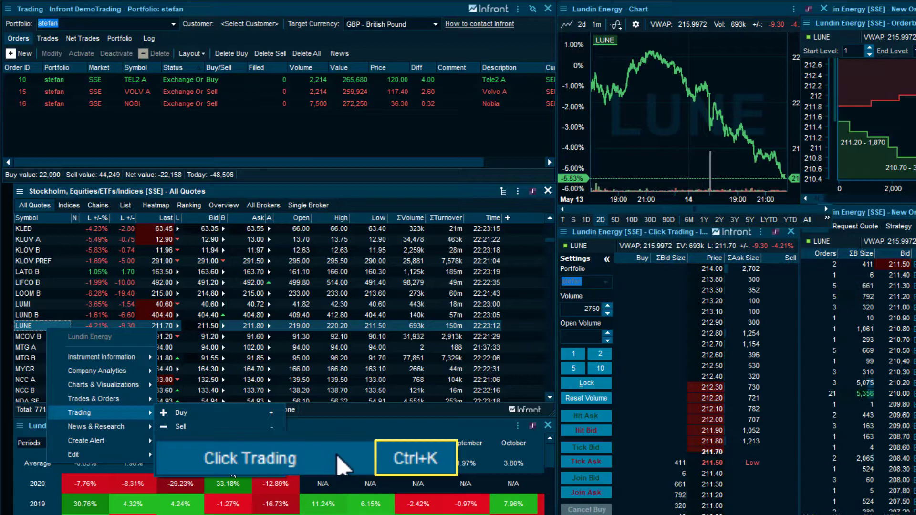
{"action": "left_click", "coordinate": [230, 465]}
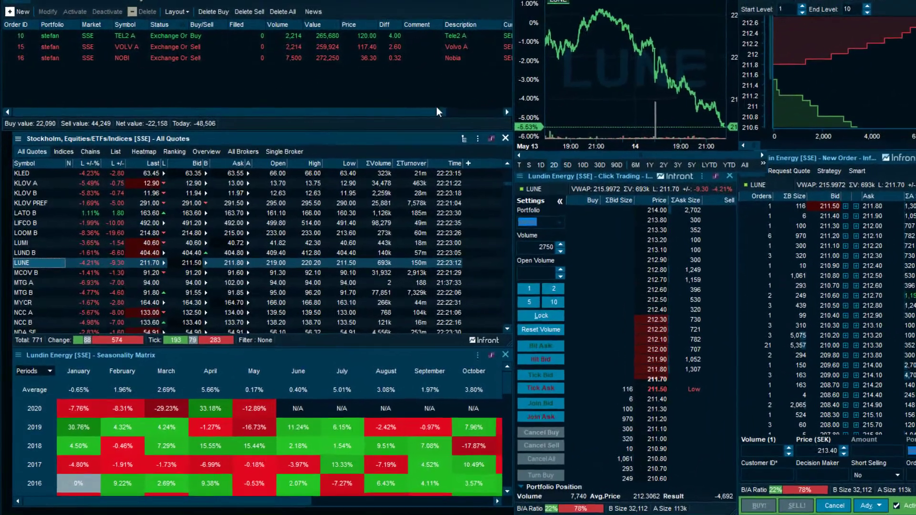
Set the Click Trading volume to 1500 and place a LUNE buy order at 210.80
{"action": "double_click", "coordinate": [546, 247]}
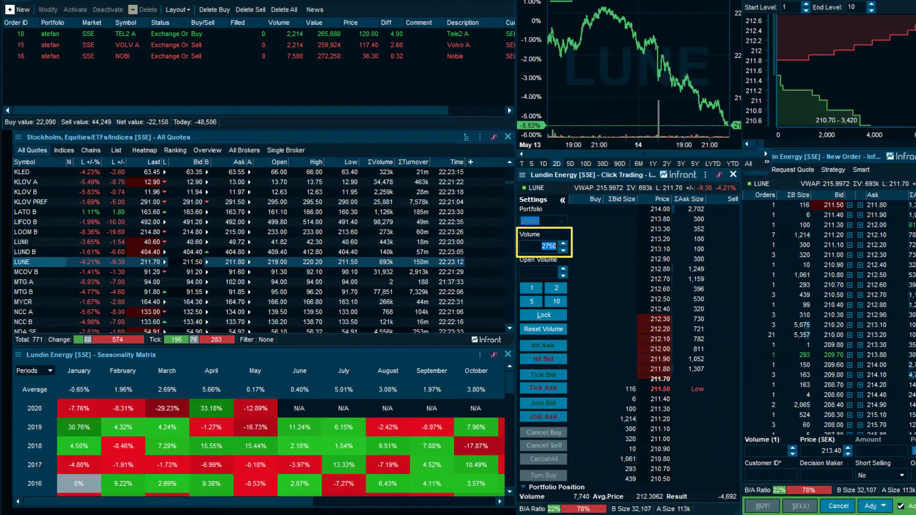
{"action": "type", "text": "1500"}
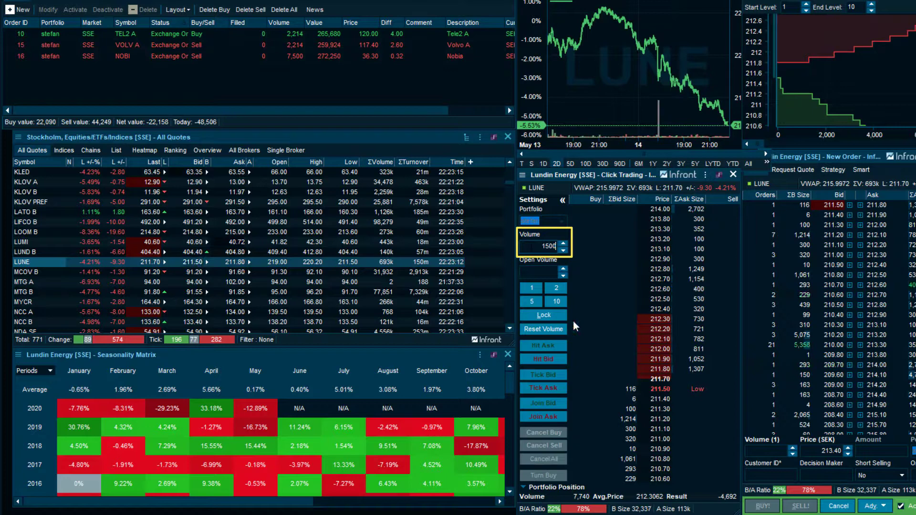
{"action": "left_click", "coordinate": [629, 456]}
{"action": "key", "text": "Return"}
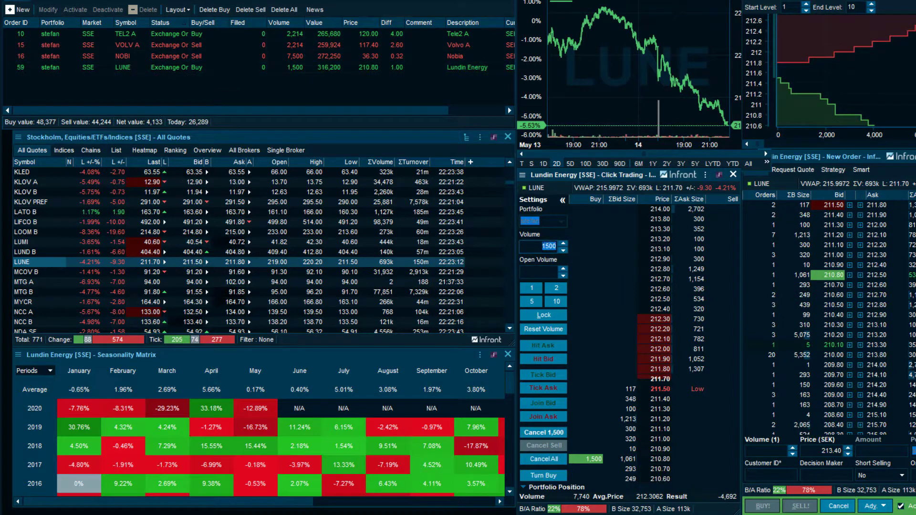
Place a LUNE buy order for 3,750 at 211.40 and a sell order for 1750 at 212.20
{"action": "left_click", "coordinate": [627, 400]}
{"action": "key", "text": "Return"}
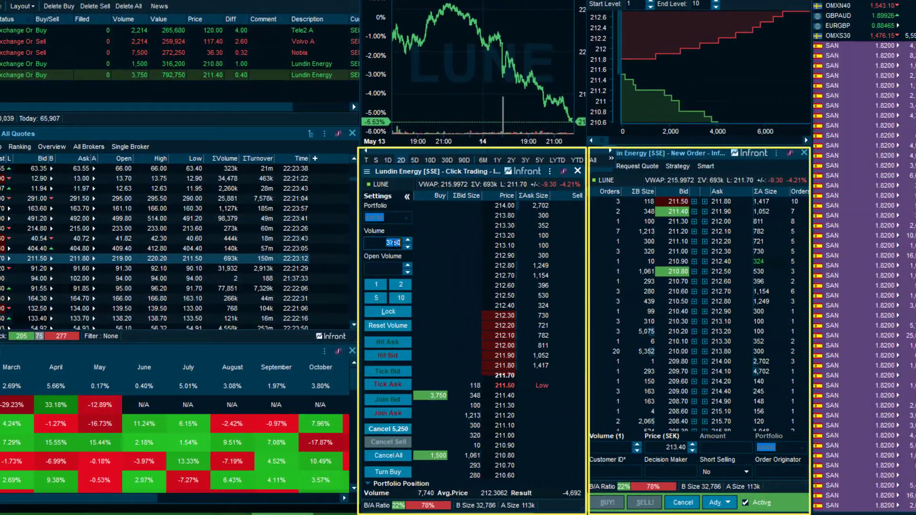
{"action": "key", "text": "ctrl+a"}
{"action": "type", "text": "1750"}
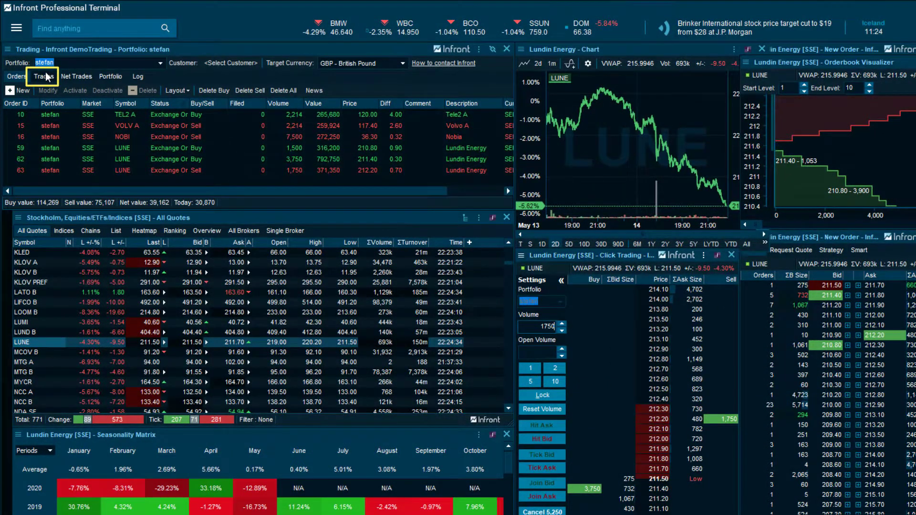
Review the portfolio's executed trades and its current holdings
{"action": "left_click", "coordinate": [45, 77]}
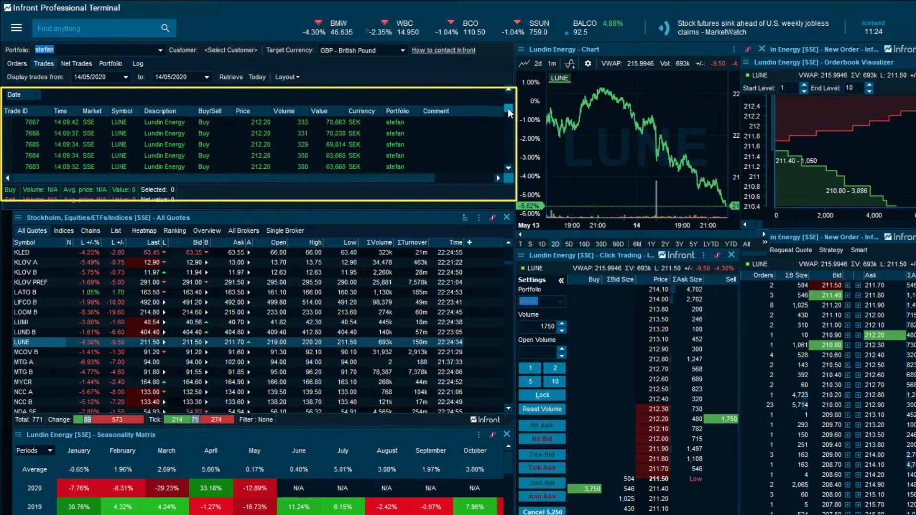
{"action": "left_click", "coordinate": [111, 64]}
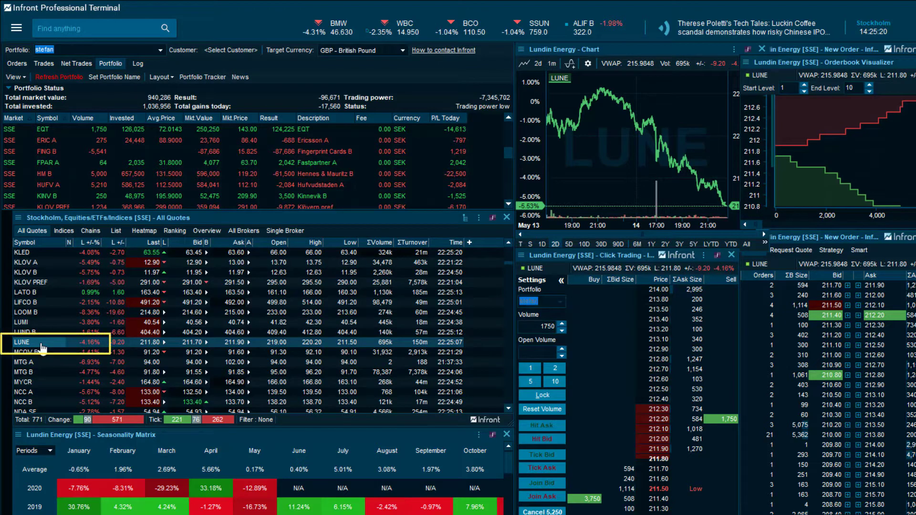
Open an intraday chart for LUNE from the Stockholm quotes list
{"action": "right_click", "coordinate": [42, 347]}
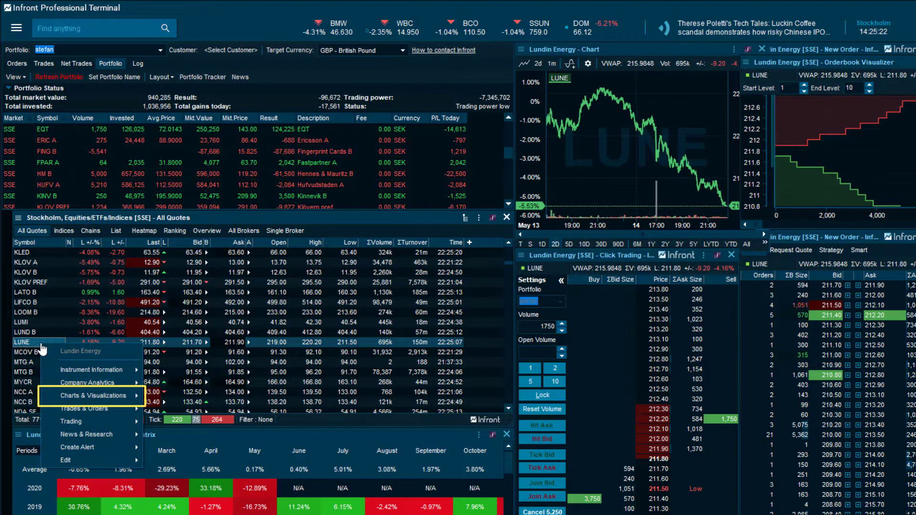
{"action": "mouse_move", "coordinate": [124, 396]}
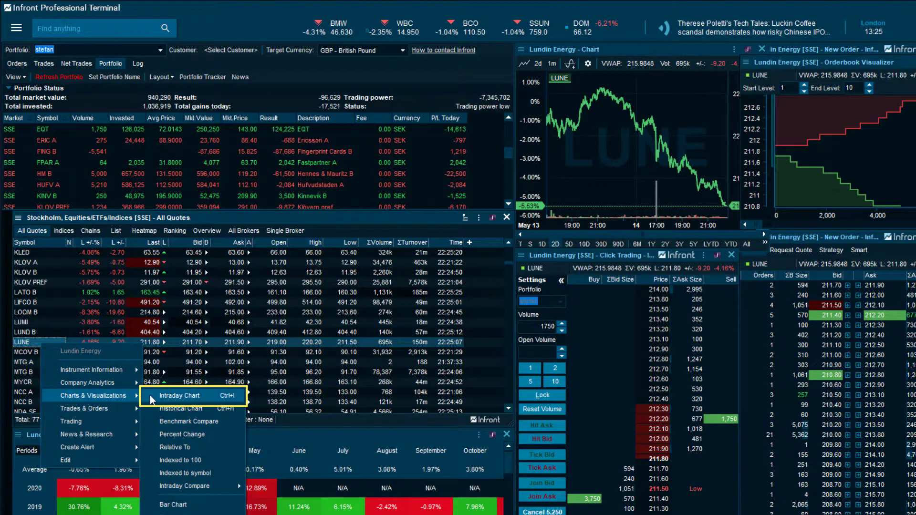
{"action": "left_click", "coordinate": [177, 396]}
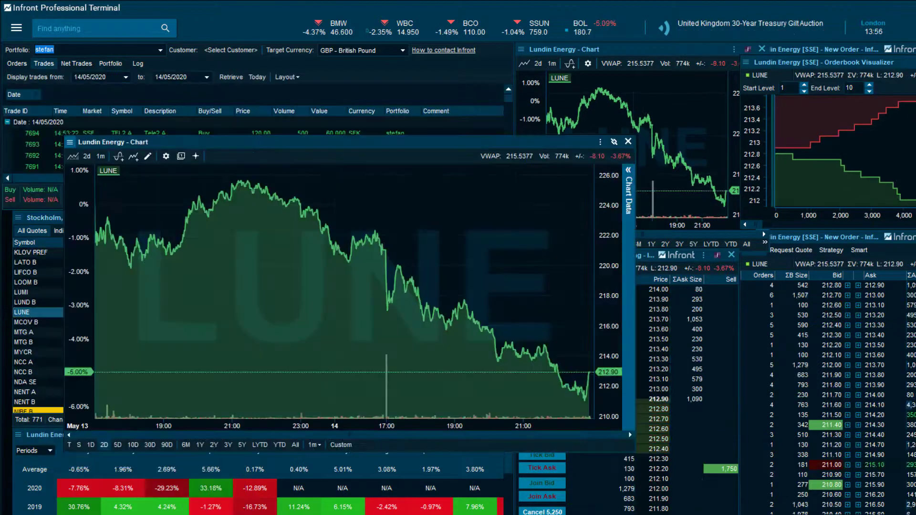
Show buy orders as trading events on the Lundin Energy intraday chart
{"action": "right_click", "coordinate": [154, 211]}
{"action": "mouse_move", "coordinate": [210, 297]}
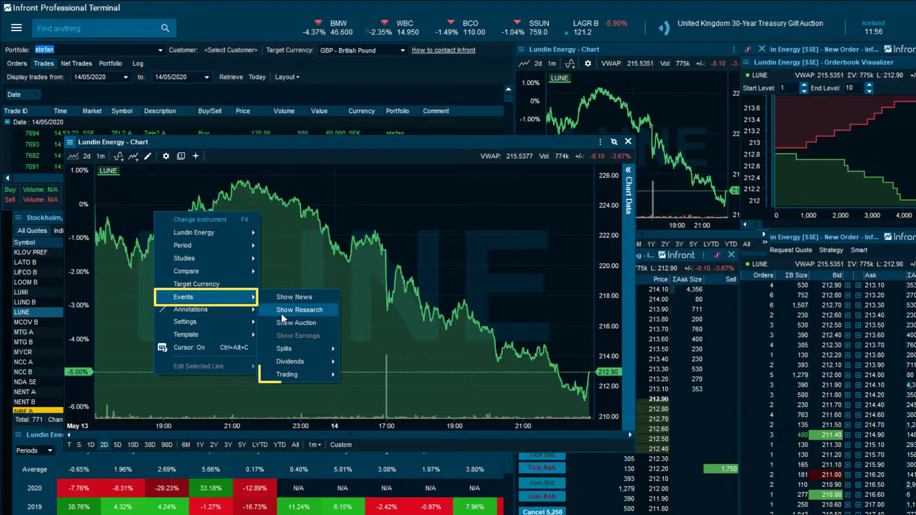
{"action": "mouse_move", "coordinate": [323, 377]}
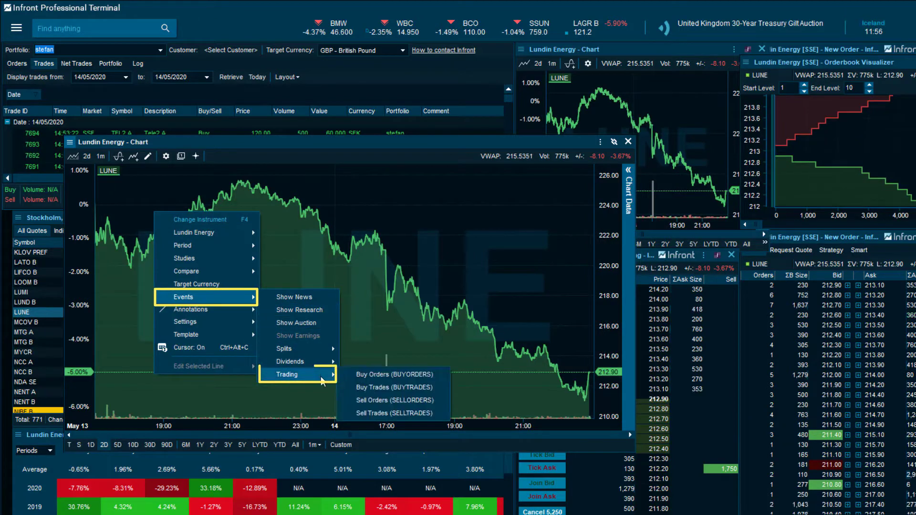
{"action": "left_click", "coordinate": [347, 376]}
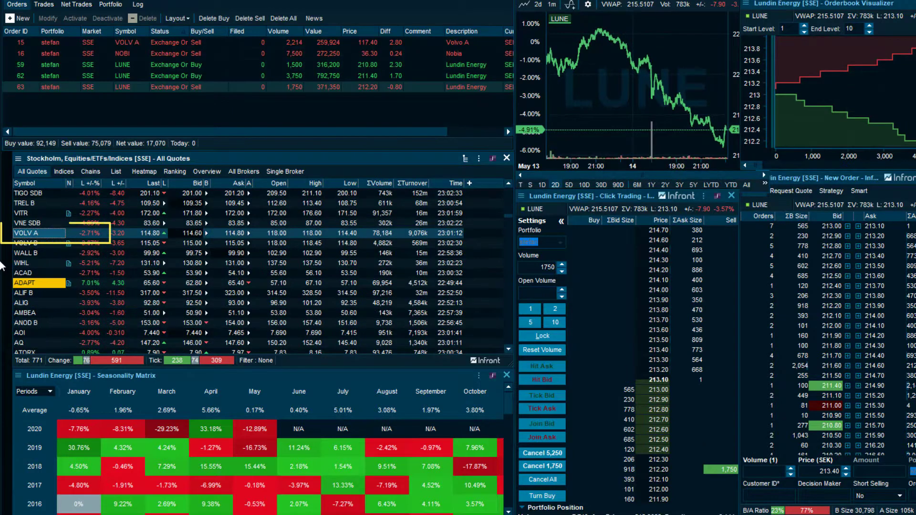
Open the Orderbook Visualizer for VOLV A from the quotes list
{"action": "right_click", "coordinate": [49, 235]}
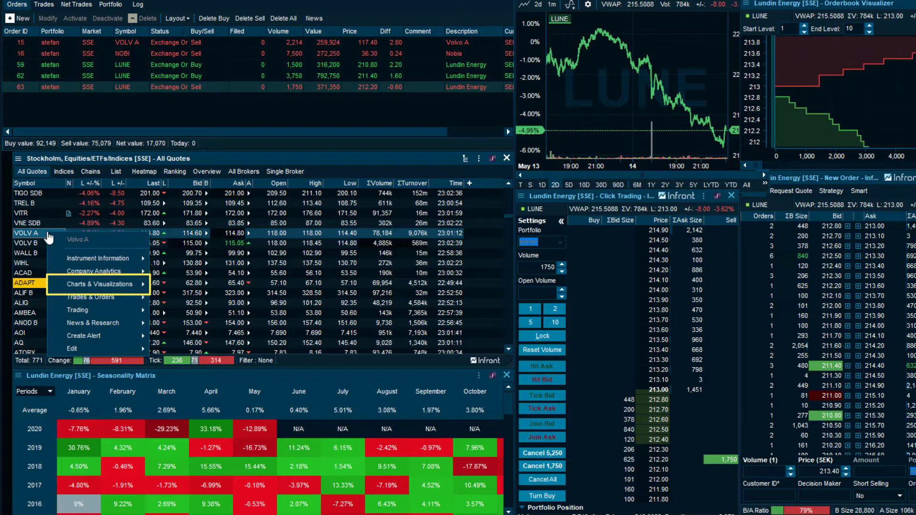
{"action": "mouse_move", "coordinate": [121, 284]}
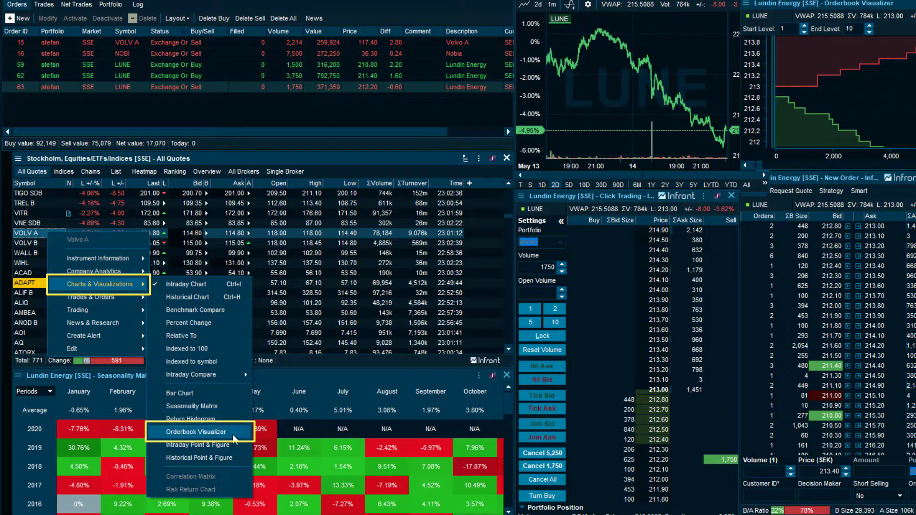
{"action": "left_click", "coordinate": [234, 435]}
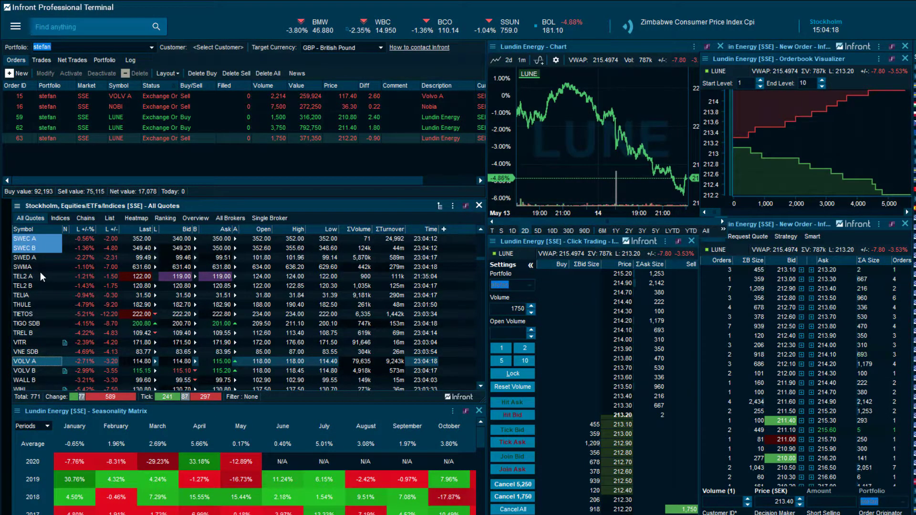
View the Correlation Matrix for TEL2 A and VOLV A together, and close it
{"action": "left_click", "coordinate": [43, 275]}
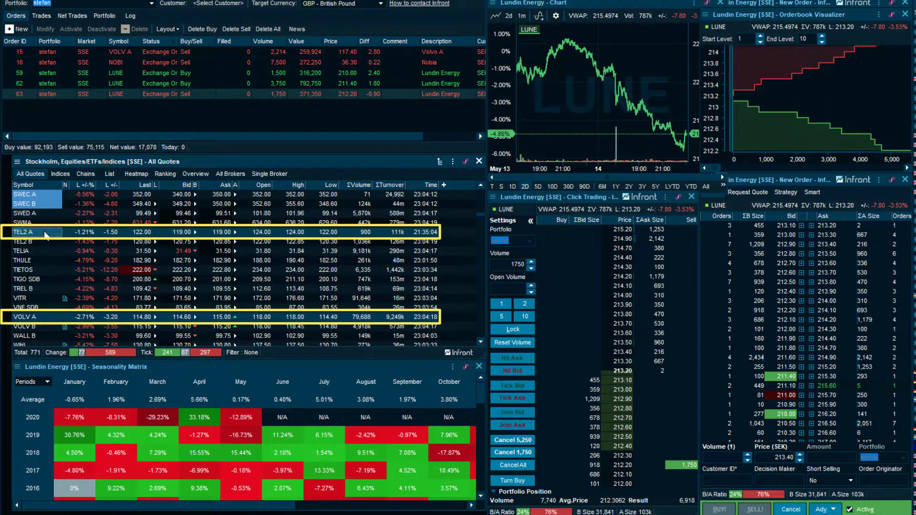
{"action": "right_click", "coordinate": [46, 233]}
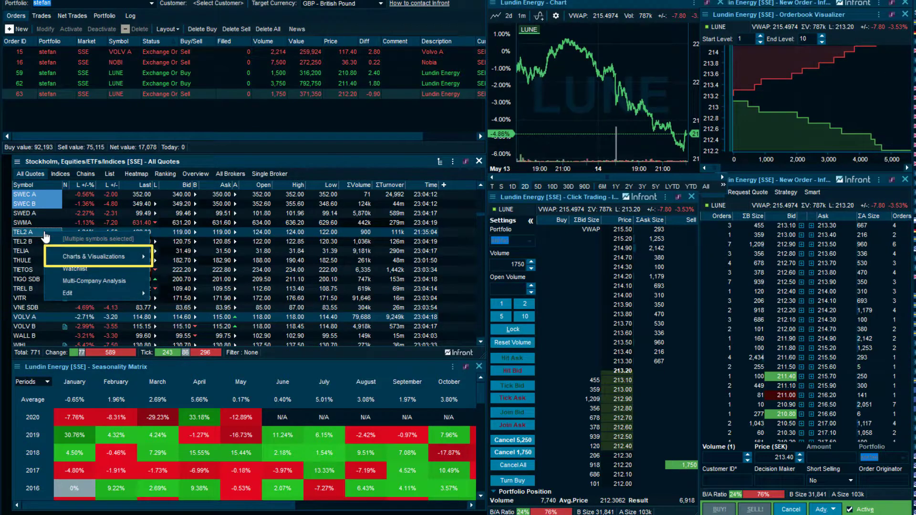
{"action": "left_click", "coordinate": [114, 255]}
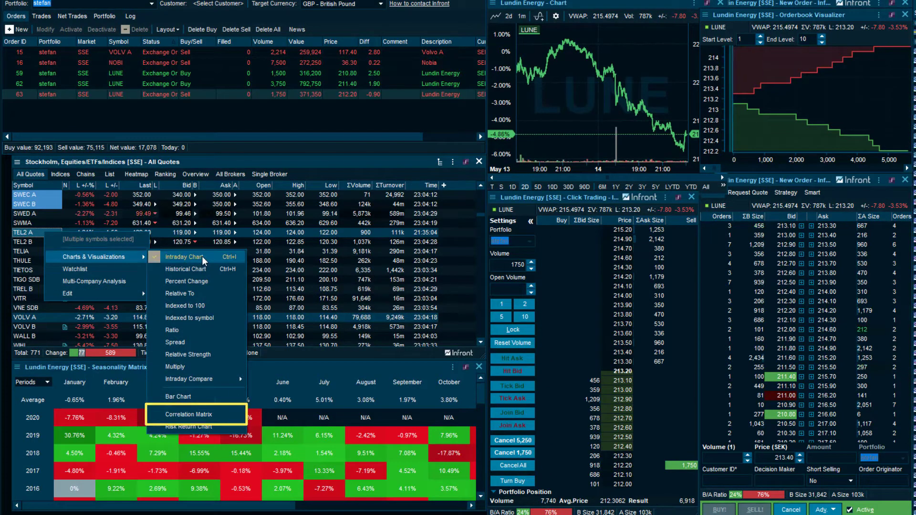
{"action": "left_click", "coordinate": [222, 415]}
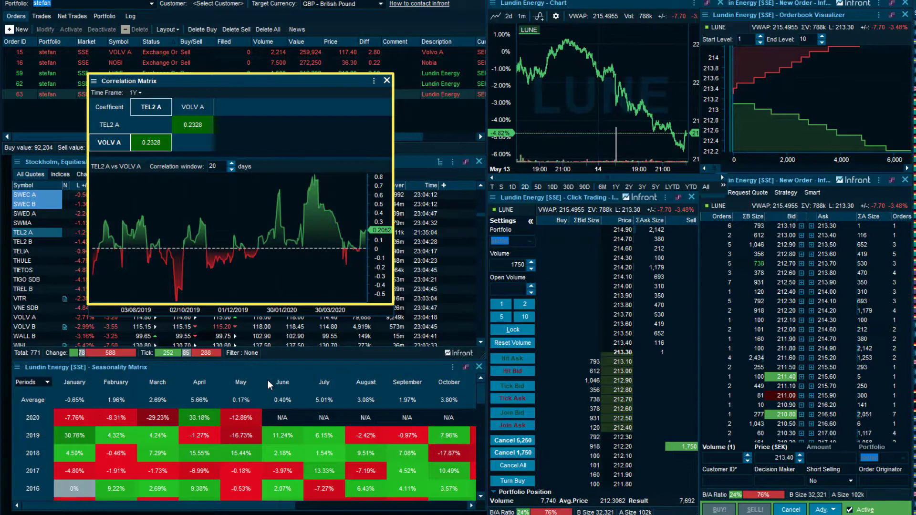
{"action": "key", "text": "Escape"}
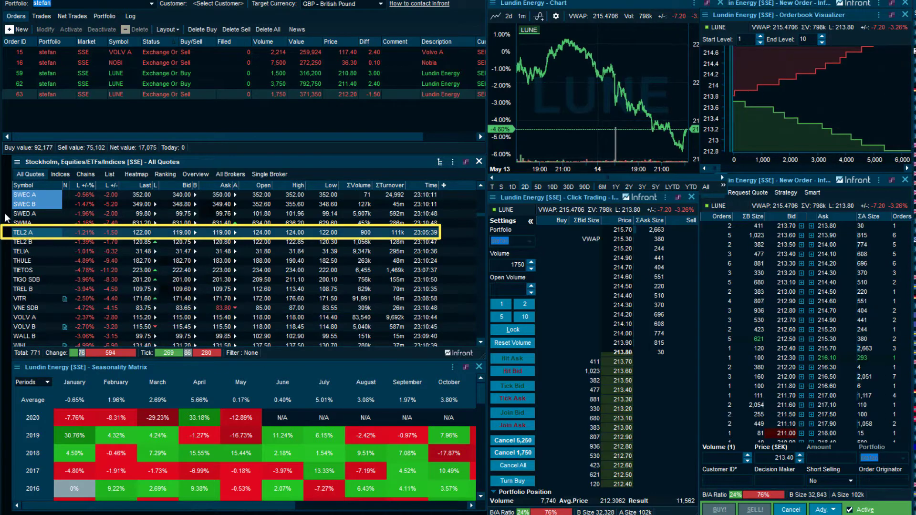
Open the Seasonality Matrix for TEL2 A from the quotes list
{"action": "right_click", "coordinate": [48, 234]}
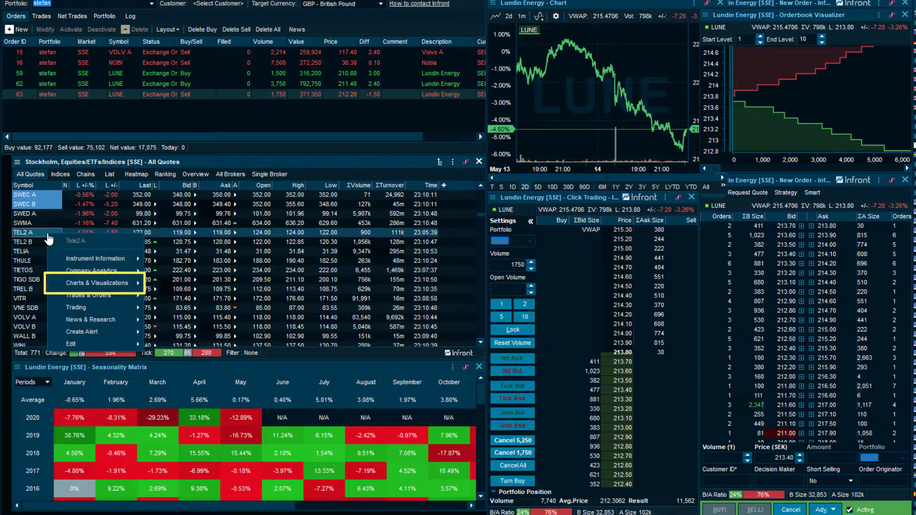
{"action": "mouse_move", "coordinate": [98, 285]}
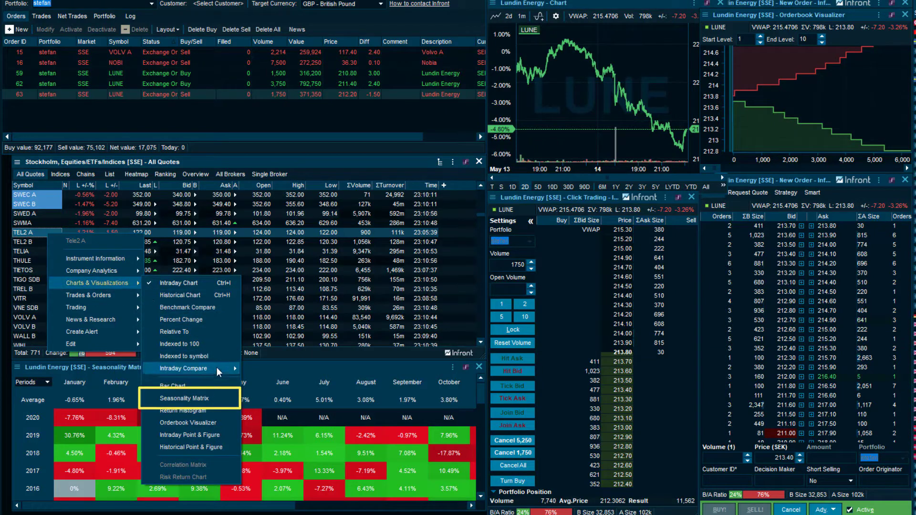
{"action": "left_click", "coordinate": [215, 399]}
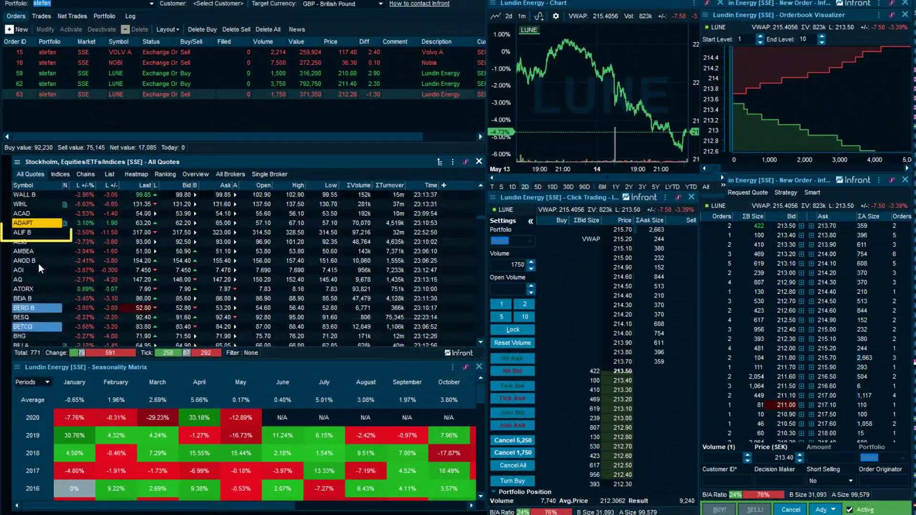
Open the Trades window for VOLV A and examine the type, market and ESMA details of its trades
{"action": "left_click", "coordinate": [33, 233]}
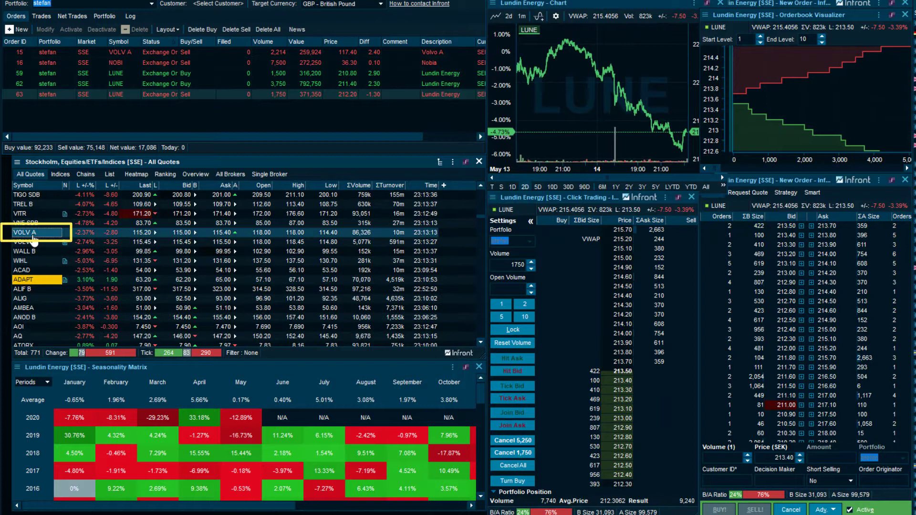
{"action": "right_click", "coordinate": [33, 237]}
{"action": "mouse_move", "coordinate": [102, 300]}
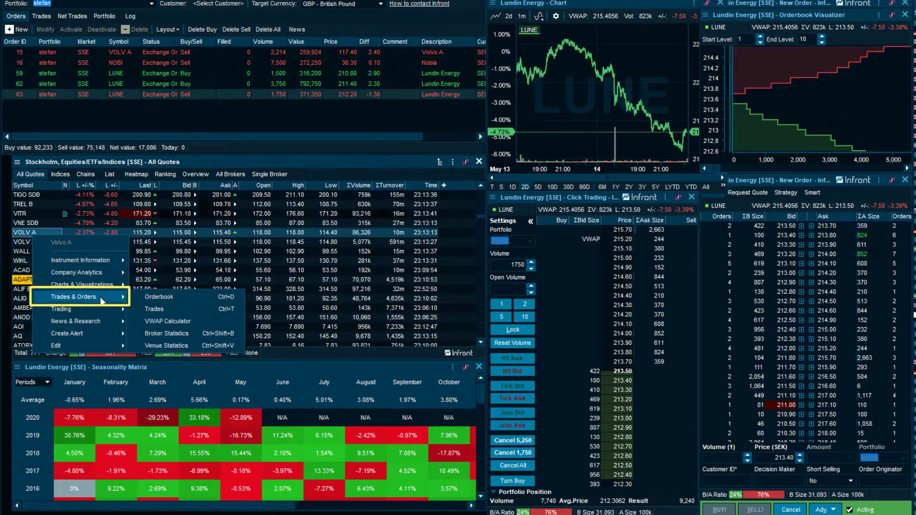
{"action": "left_click", "coordinate": [202, 311]}
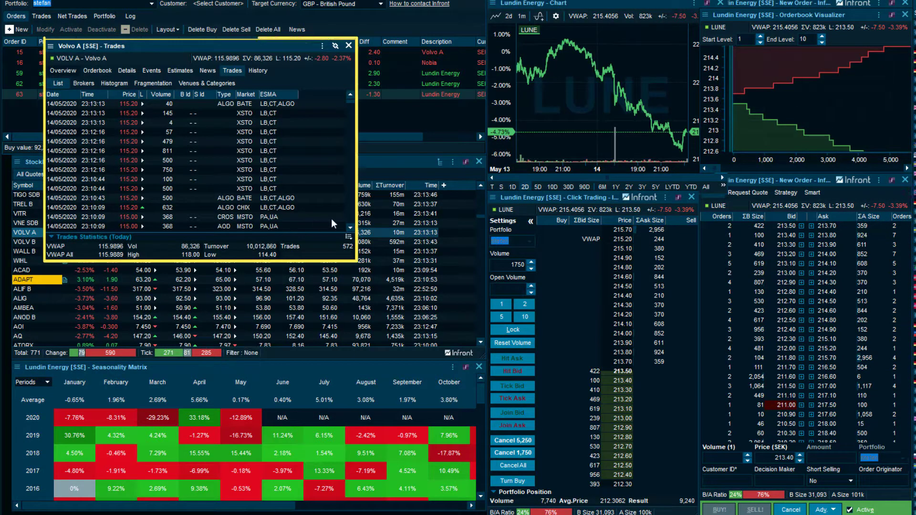
{"action": "left_click", "coordinate": [351, 229]}
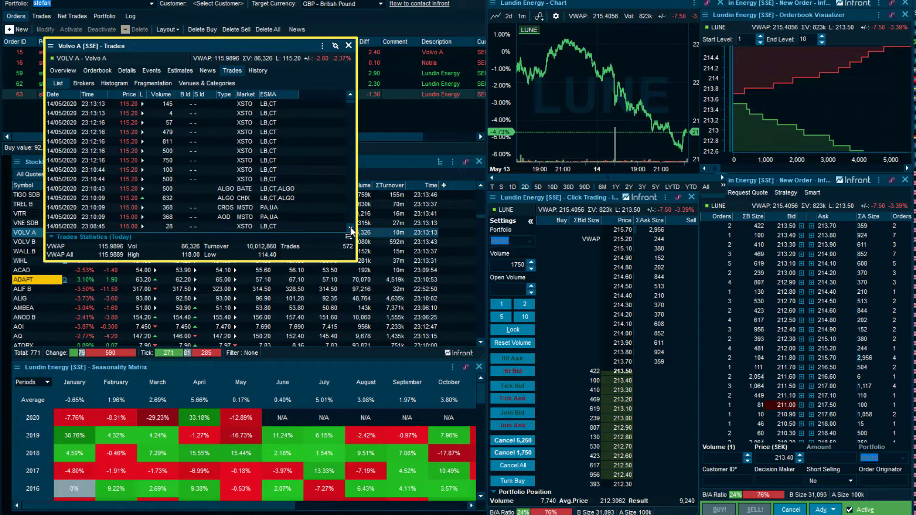
{"action": "left_click", "coordinate": [351, 228]}
{"action": "left_click", "coordinate": [351, 229]}
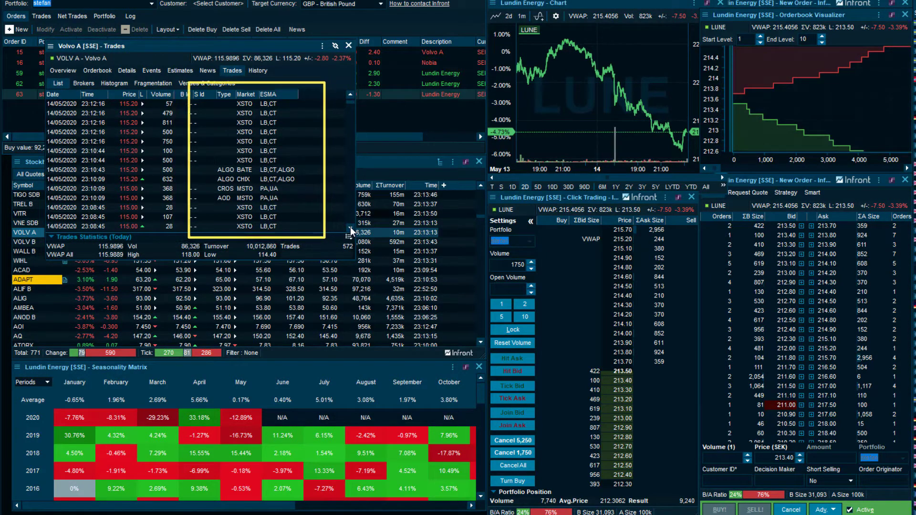
{"action": "left_click", "coordinate": [351, 229]}
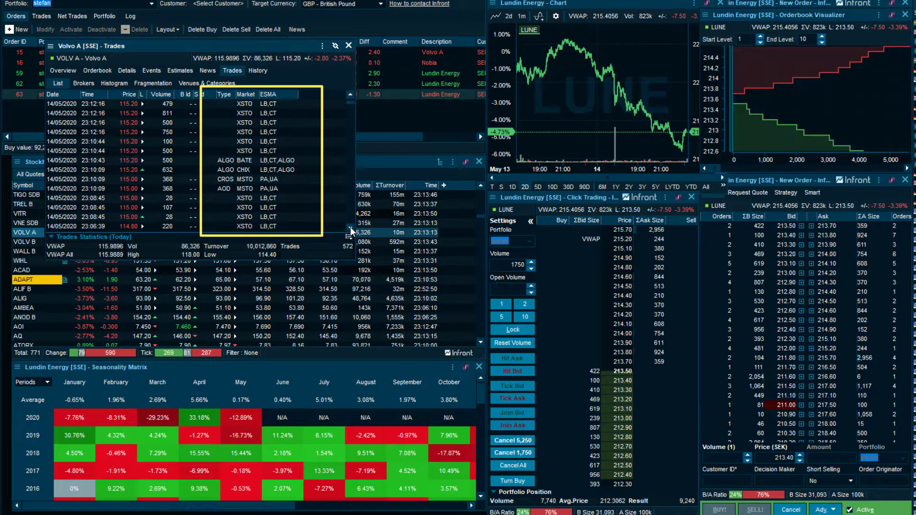
{"action": "left_click", "coordinate": [351, 229]}
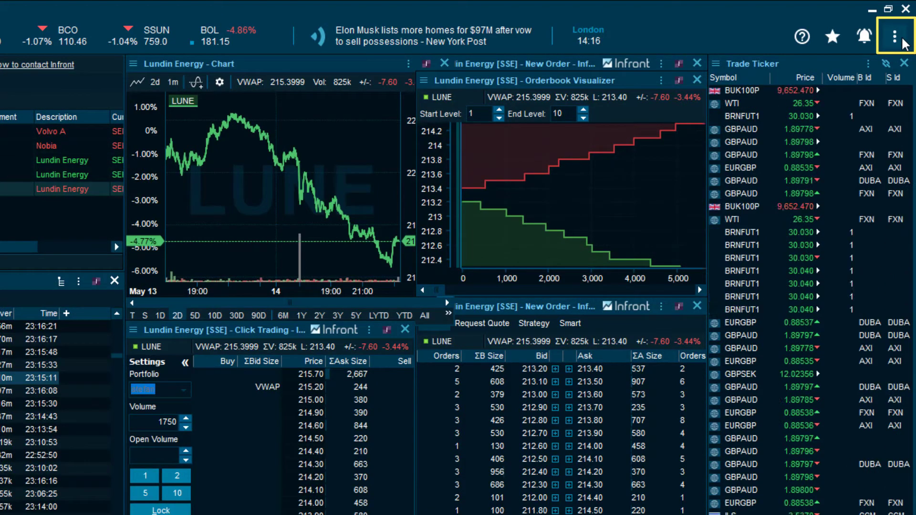
Set the trade ticker coloring relative to Hitter/Taker in the advanced user interface settings and apply it
{"action": "left_click", "coordinate": [903, 43]}
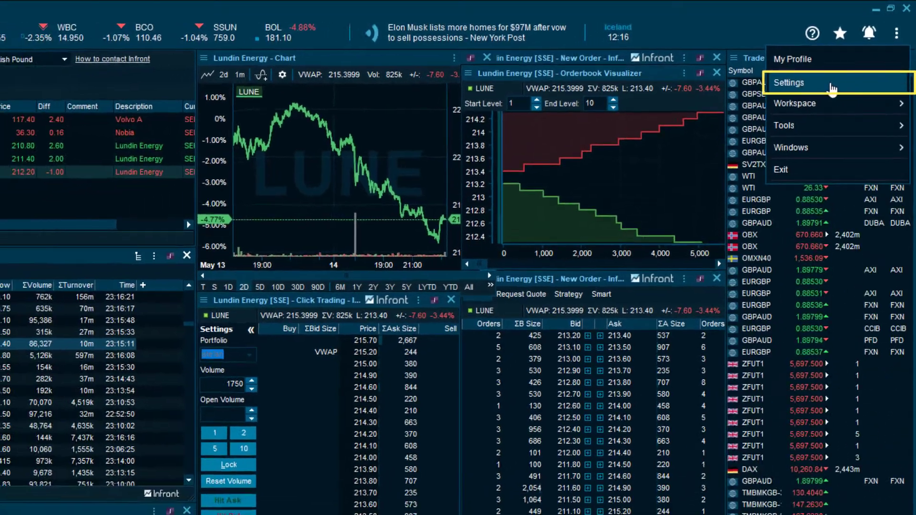
{"action": "left_click", "coordinate": [832, 88]}
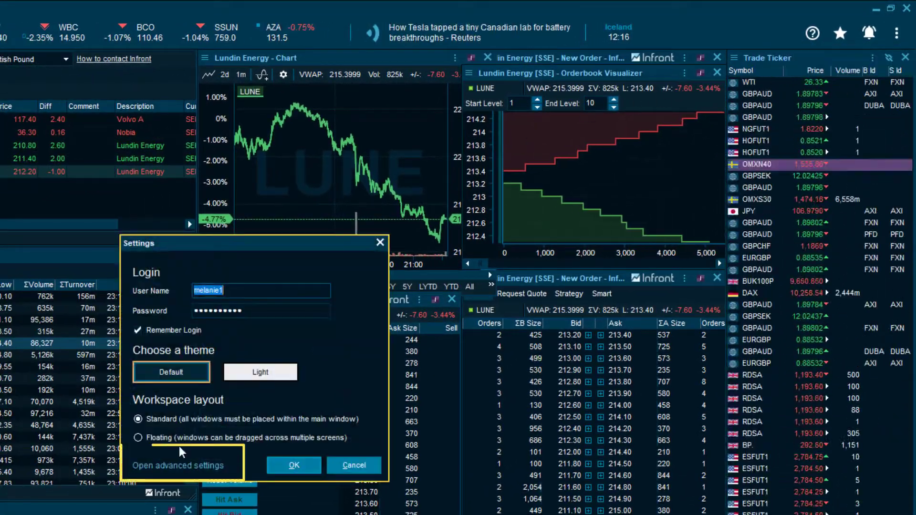
{"action": "left_click", "coordinate": [178, 466]}
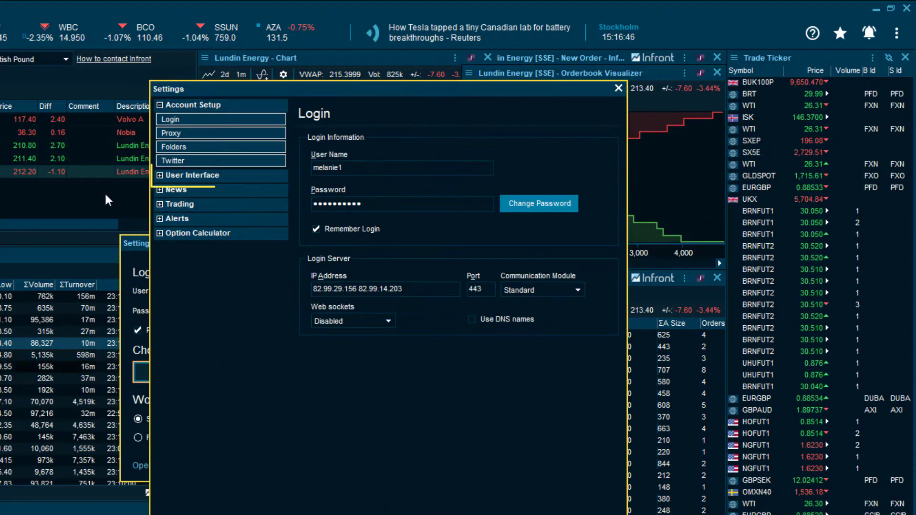
{"action": "left_click", "coordinate": [240, 175]}
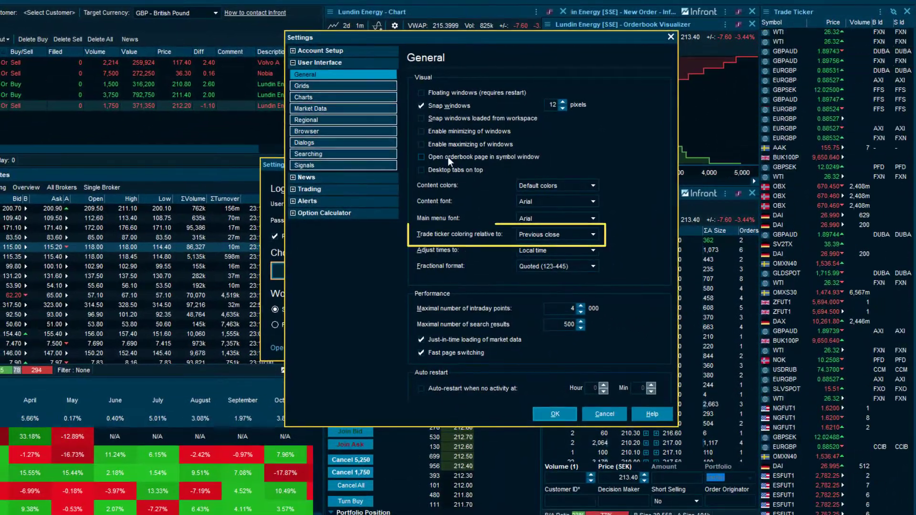
{"action": "left_click", "coordinate": [592, 234]}
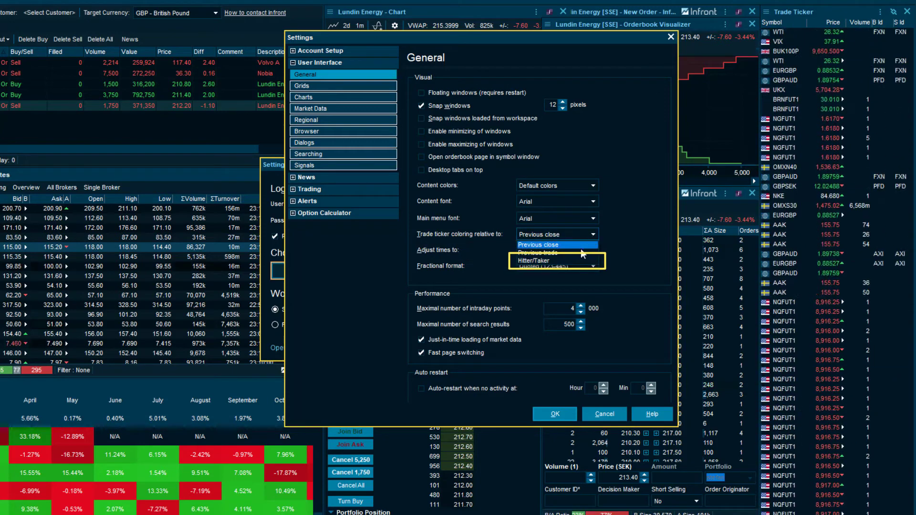
{"action": "left_click", "coordinate": [575, 260]}
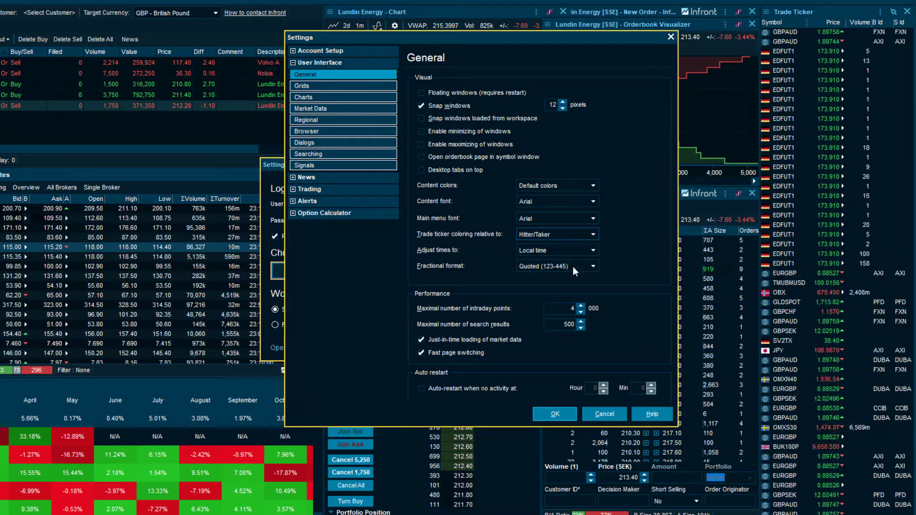
{"action": "left_click", "coordinate": [542, 413]}
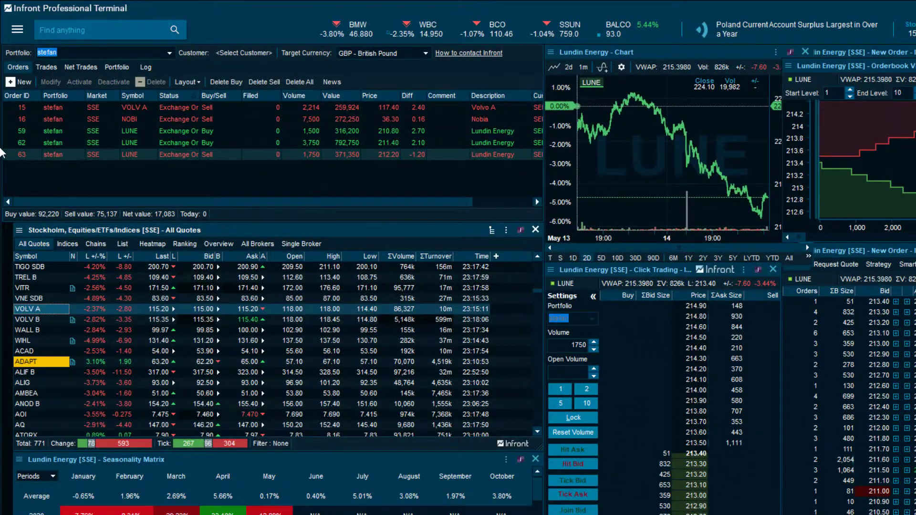
Open a Vertical Ticker window from the terminal's utility tools
{"action": "left_click", "coordinate": [17, 37]}
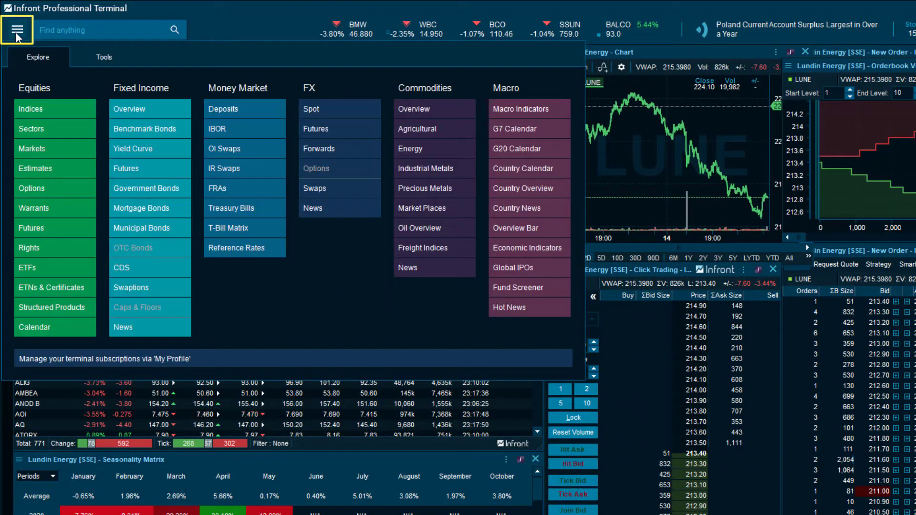
{"action": "left_click", "coordinate": [86, 62]}
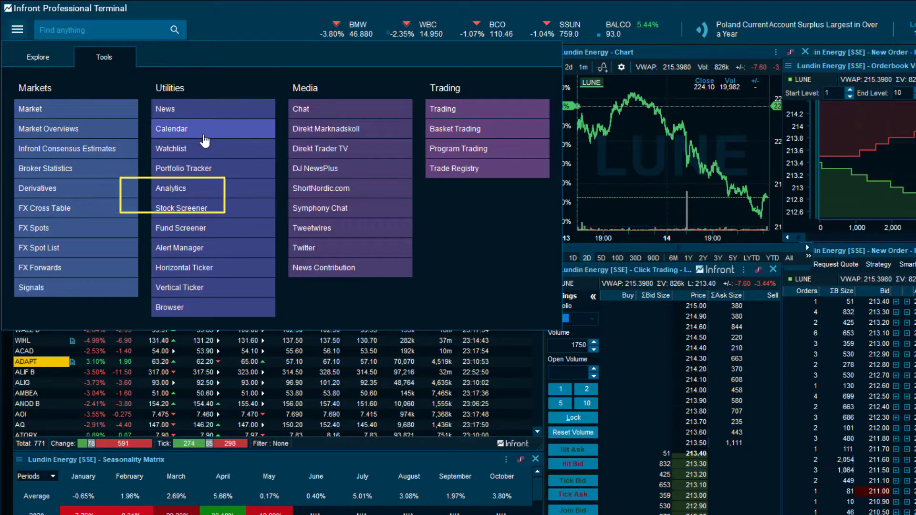
{"action": "left_click", "coordinate": [234, 289]}
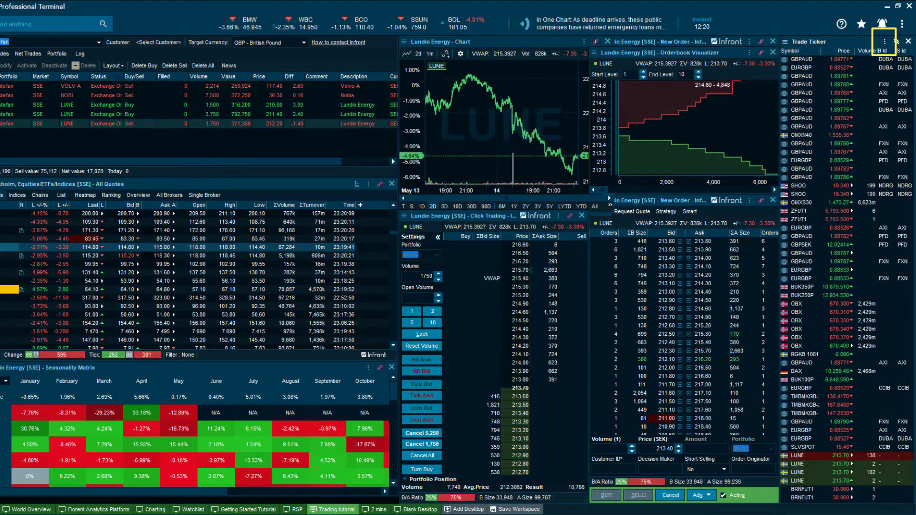
Open the Trade Ticker's setup and limit its contents to selected markets instead of all, keeping Frankfurt Floor, Equities included
{"action": "left_click", "coordinate": [885, 42]}
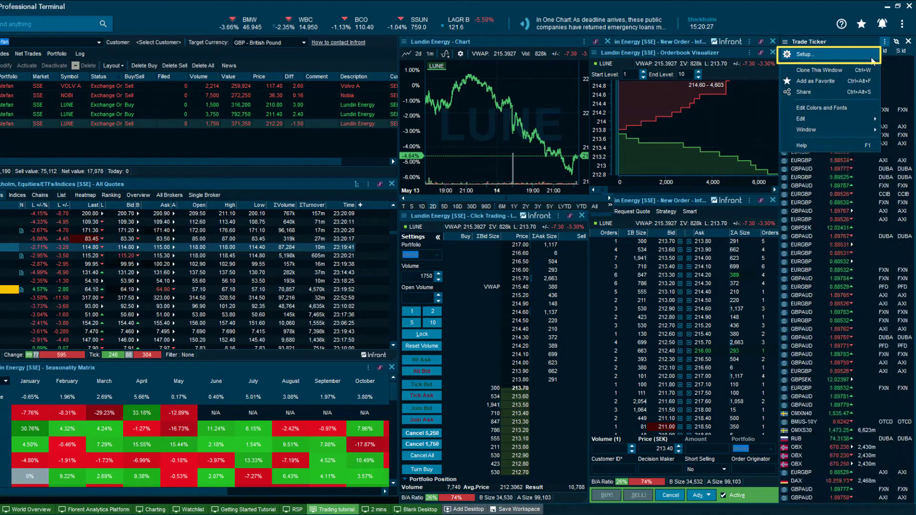
{"action": "left_click", "coordinate": [872, 60]}
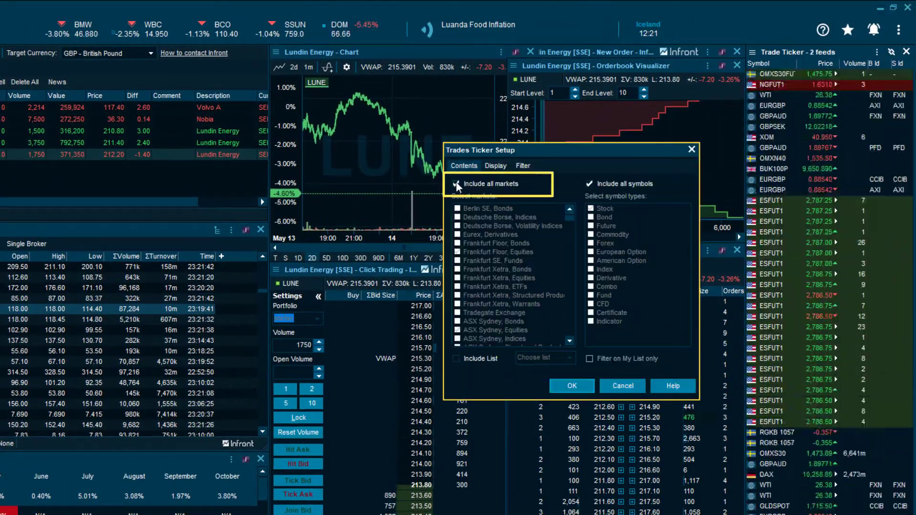
{"action": "left_click", "coordinate": [456, 183]}
{"action": "left_click", "coordinate": [457, 253]}
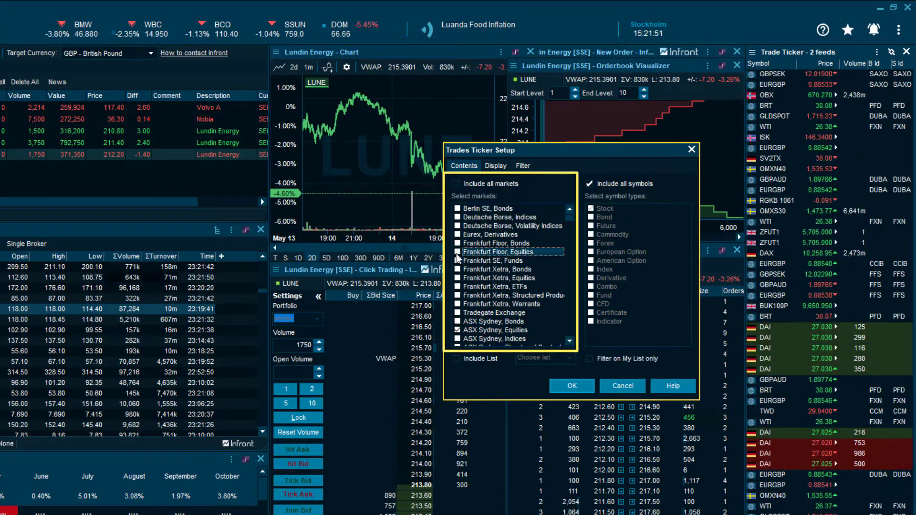
{"action": "left_click", "coordinate": [457, 252]}
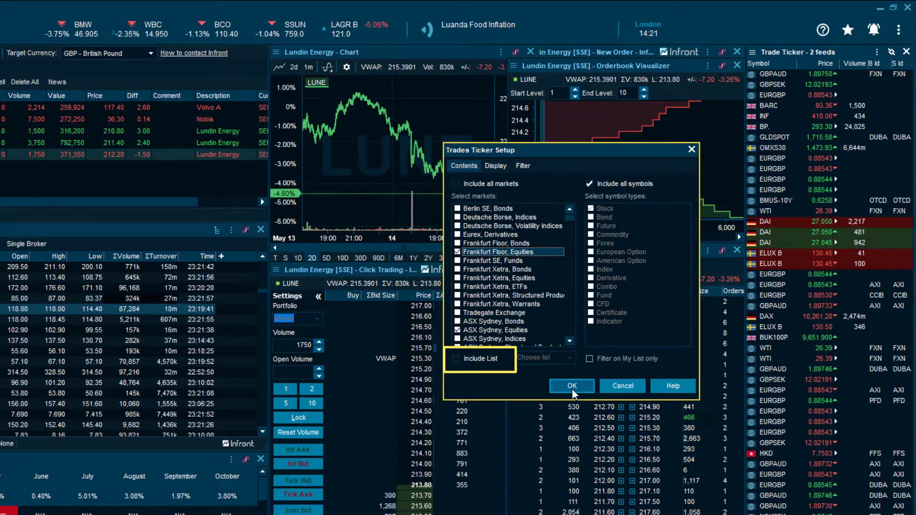
Include the Watchlist DE list in the Trade Ticker's contents
{"action": "left_click", "coordinate": [477, 356]}
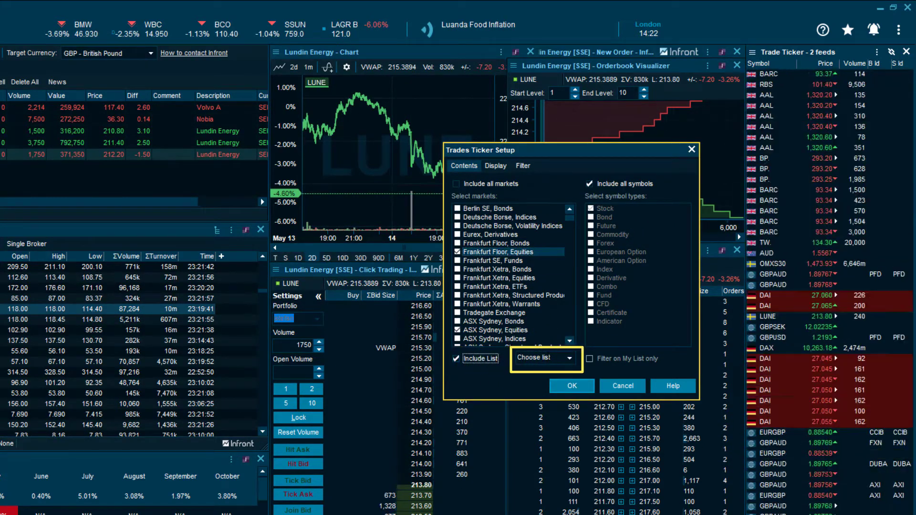
{"action": "left_click", "coordinate": [570, 357]}
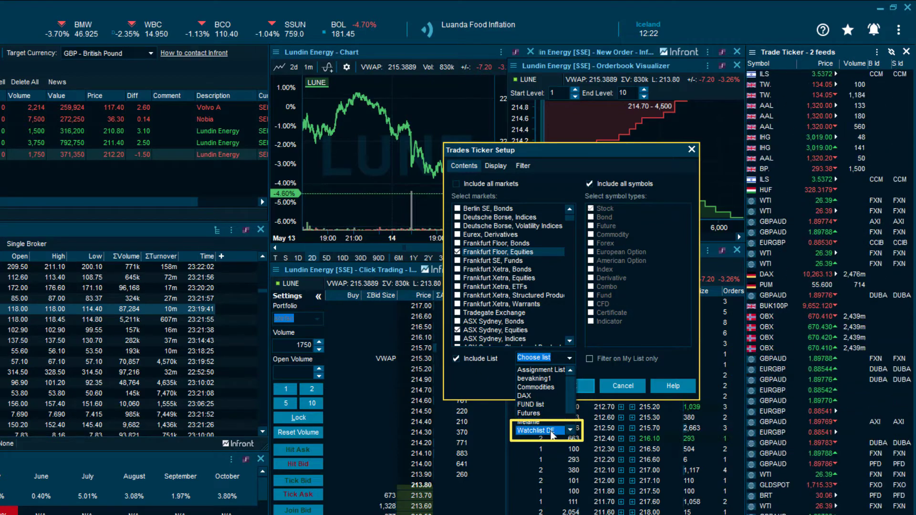
{"action": "left_click", "coordinate": [537, 431]}
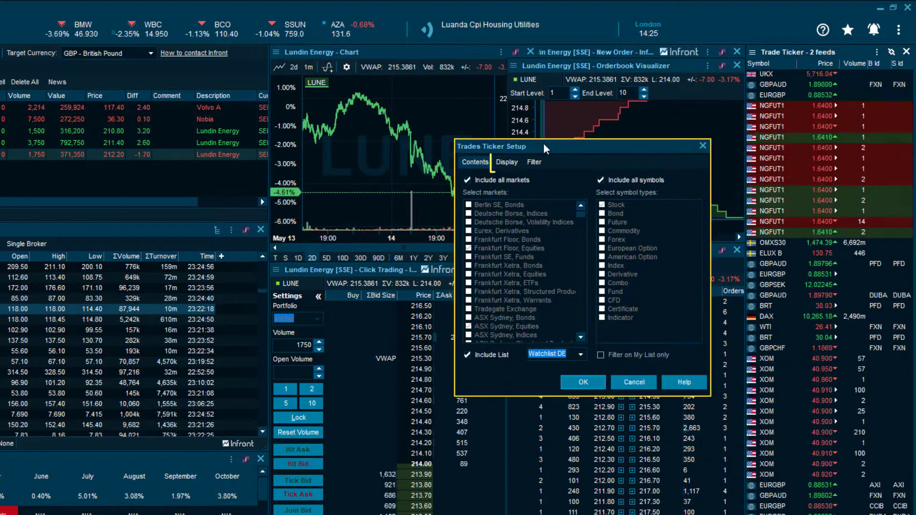
Turn on the time stamp in the Trade Ticker's display and set the filter's minimum volume to 1000
{"action": "left_click", "coordinate": [512, 165]}
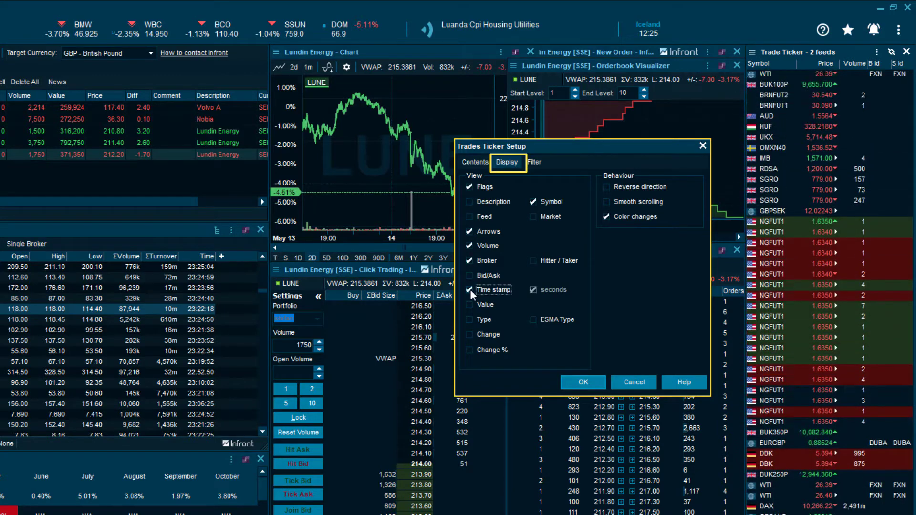
{"action": "left_click", "coordinate": [470, 290]}
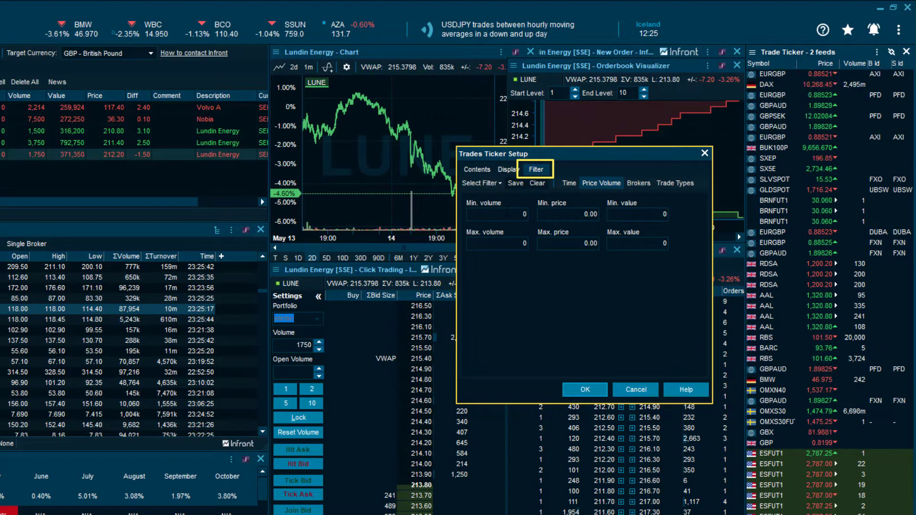
{"action": "left_click", "coordinate": [507, 212]}
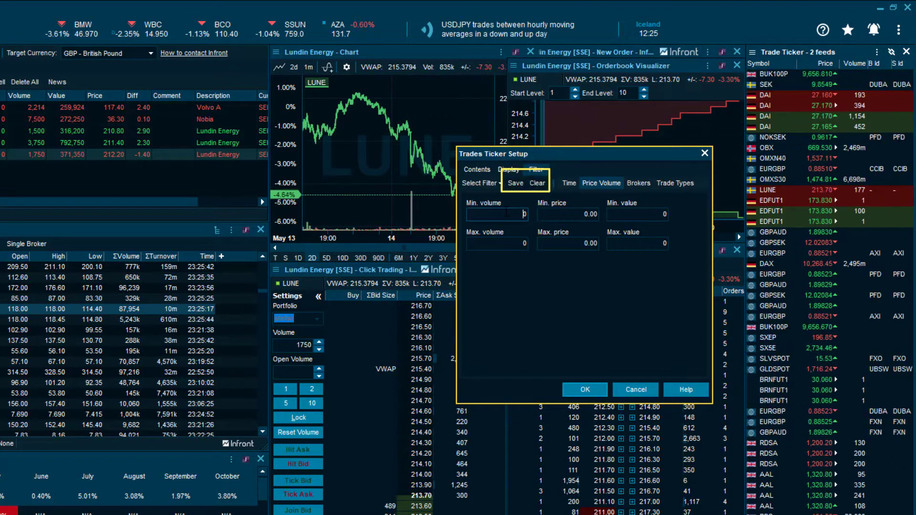
{"action": "type", "text": "1"}
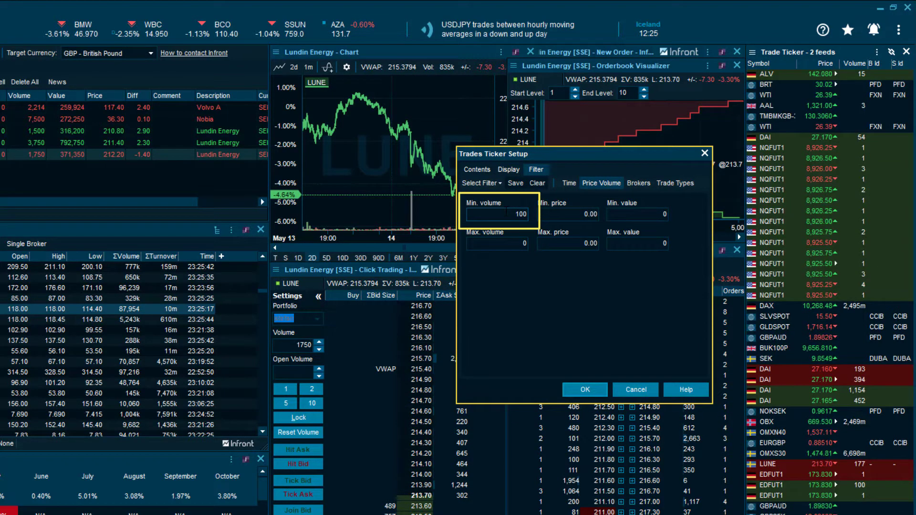
{"action": "type", "text": "00"}
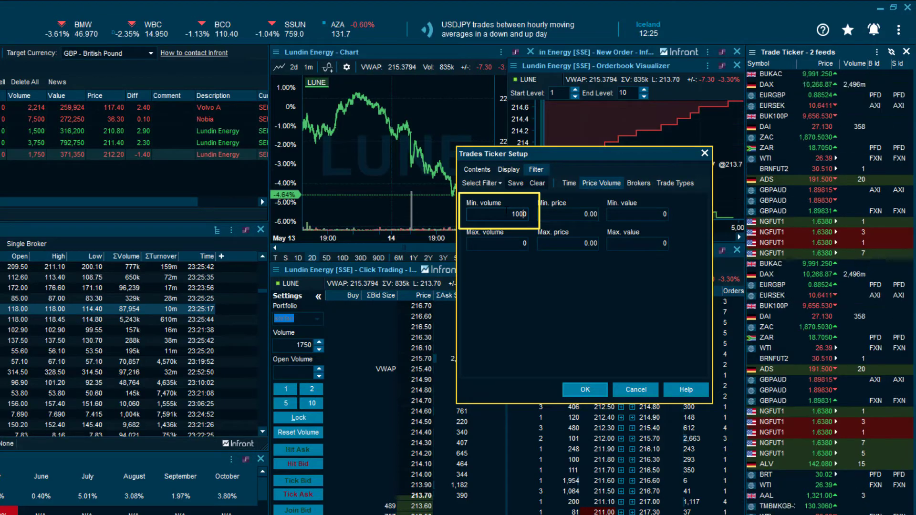